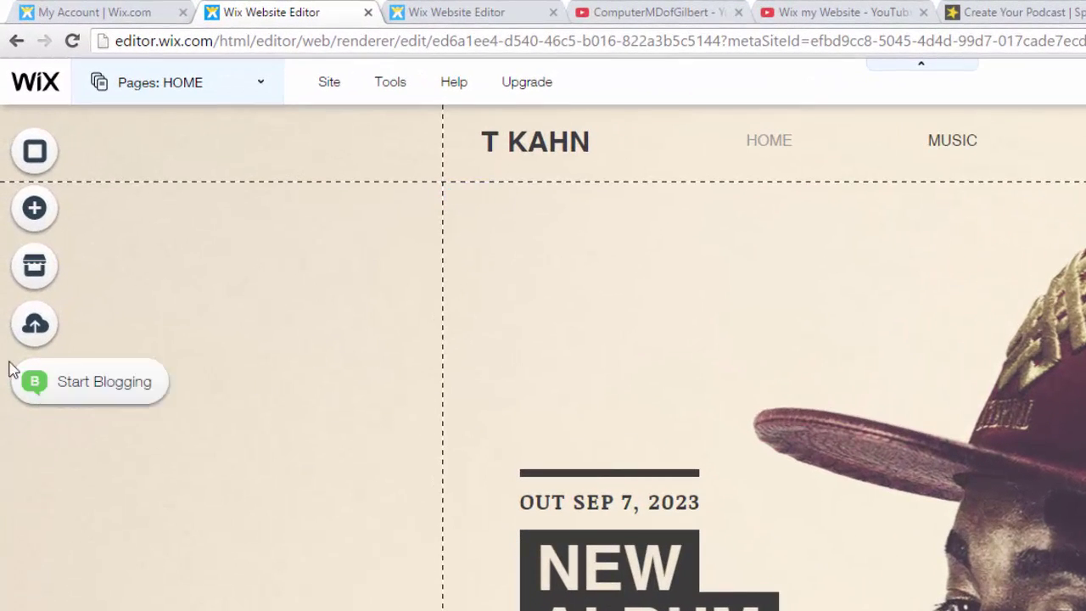
Step: Add Wix Music from the App Market's Made by Wix apps and drag the player to the page's left edge
click(33, 267)
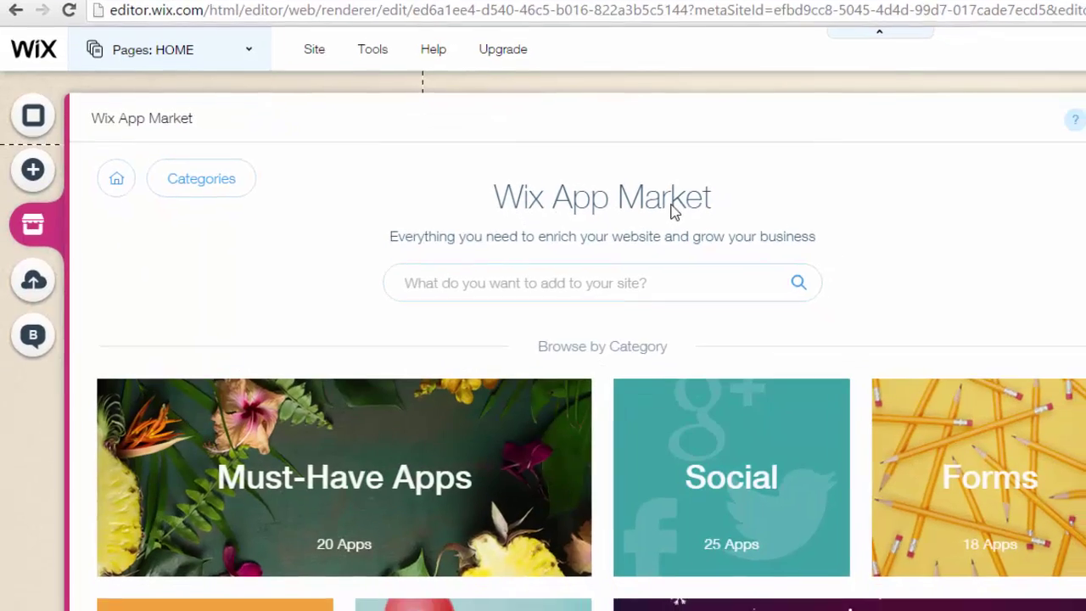
scroll(746, 602, down, 3)
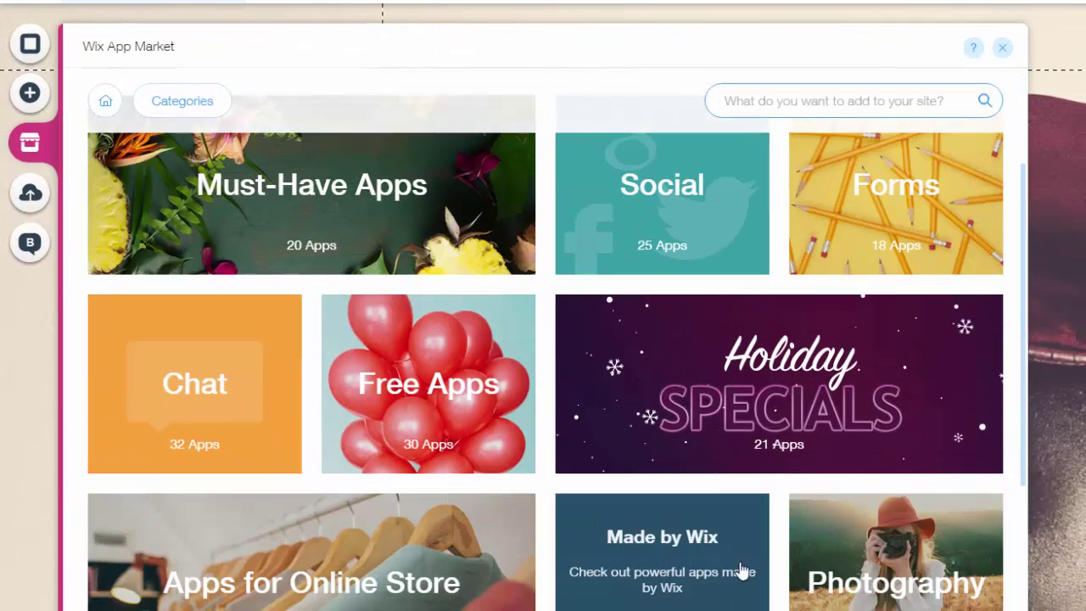
click(689, 553)
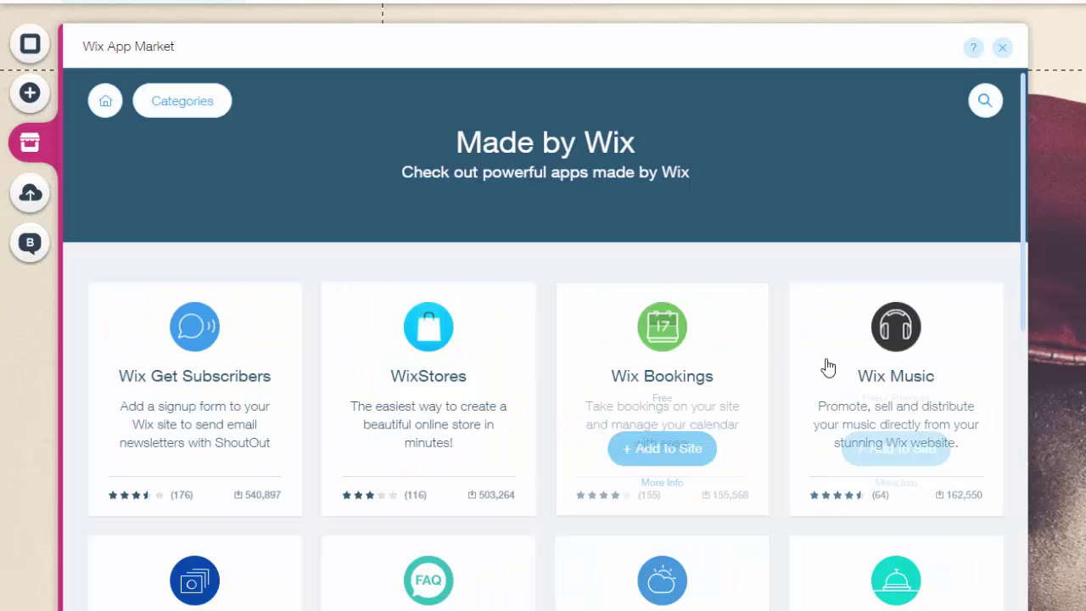
mouse_move(911, 368)
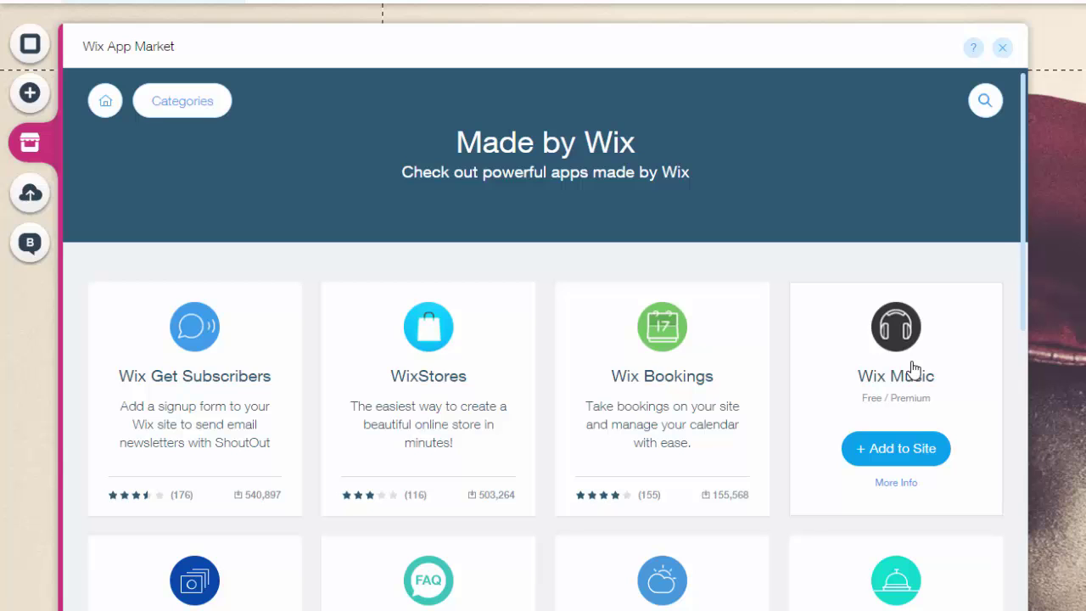
click(903, 450)
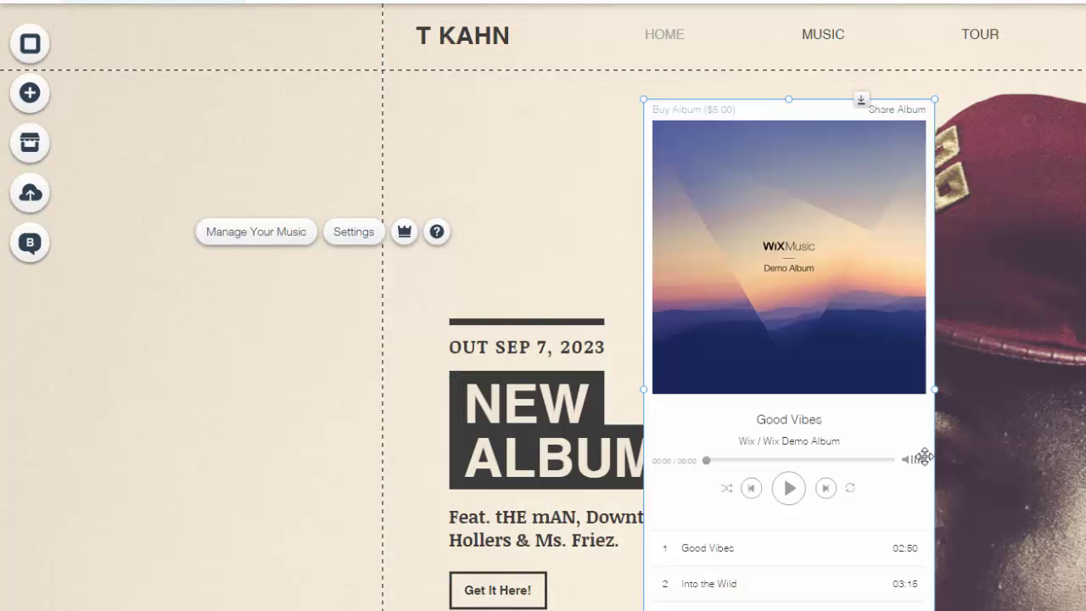
drag(833, 307, 269, 330)
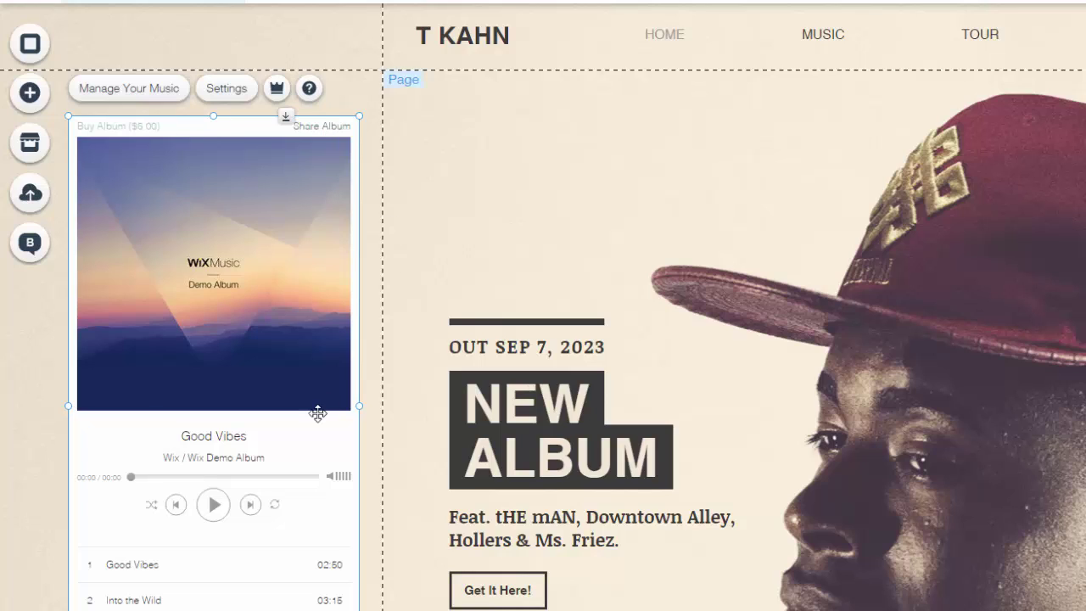
Step: Open the music player's settings and start Manage Your Music to reach the Albums overview
double_click(265, 438)
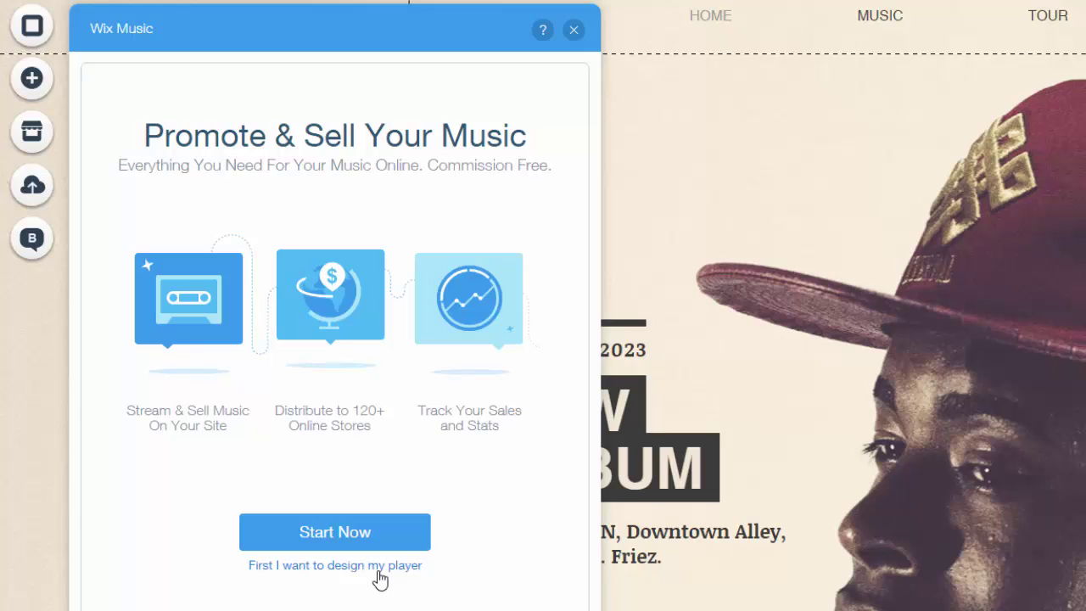
click(357, 531)
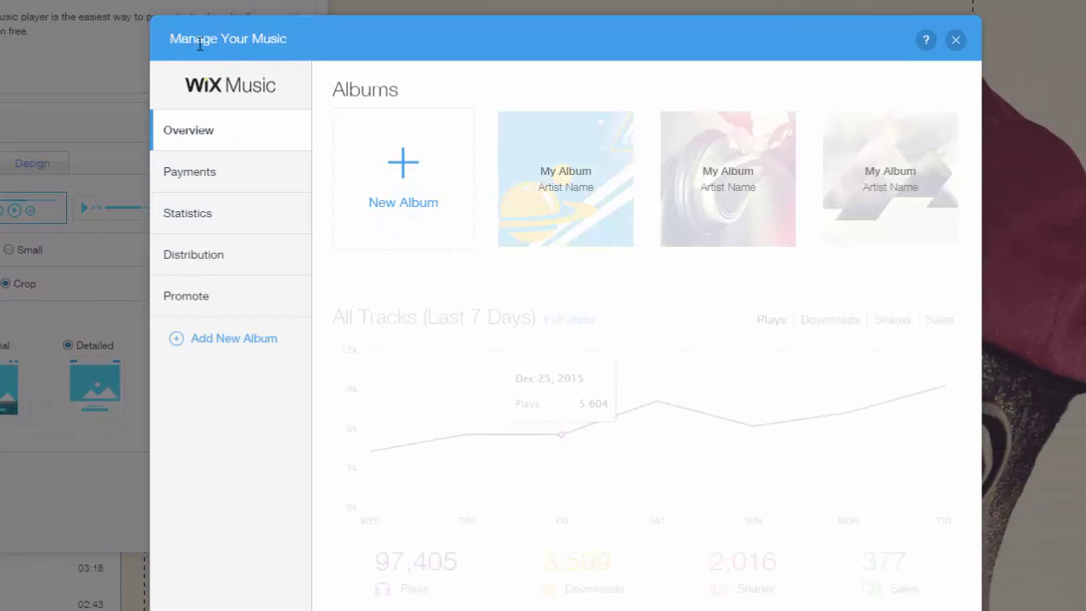
click(396, 185)
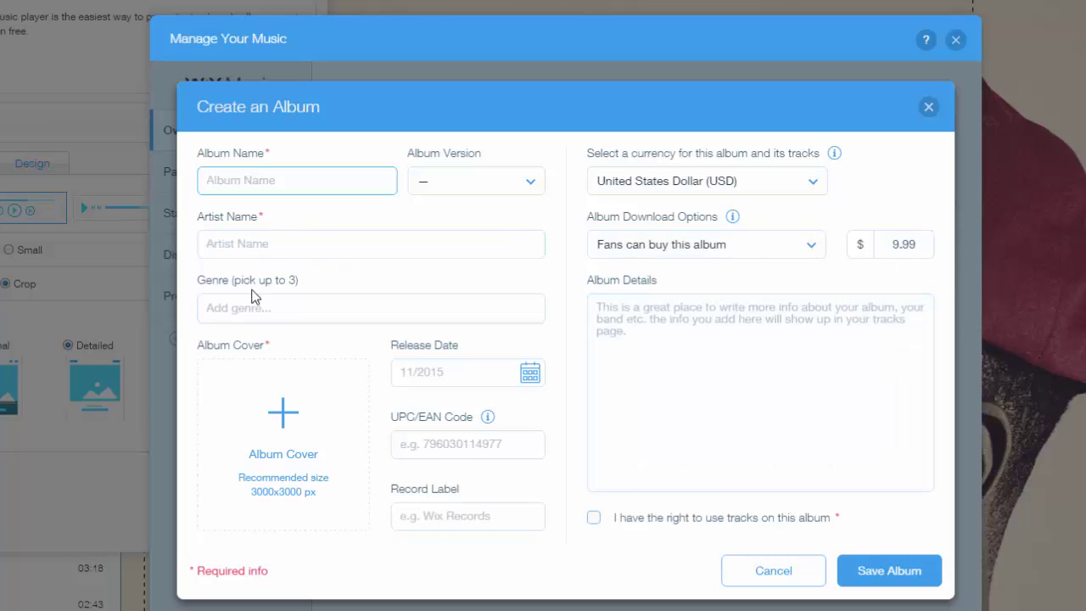
click(482, 189)
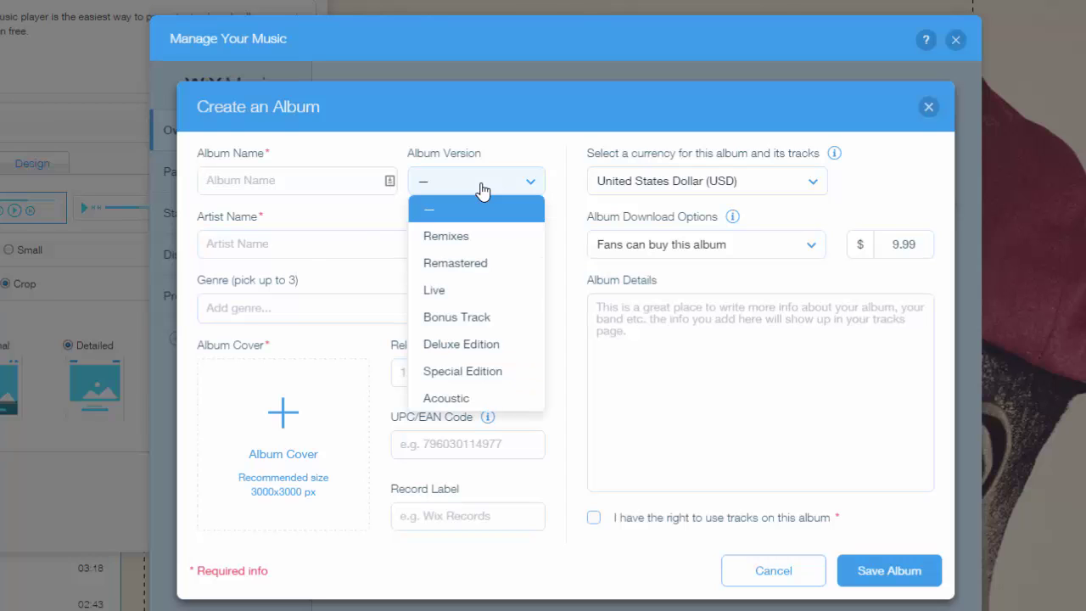
click(482, 188)
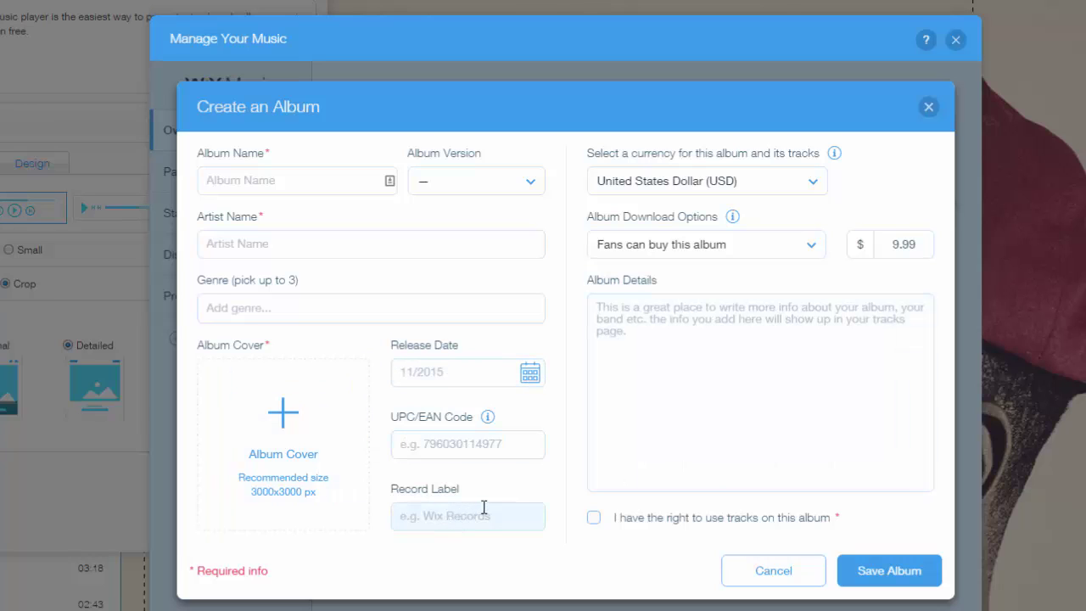
click(592, 521)
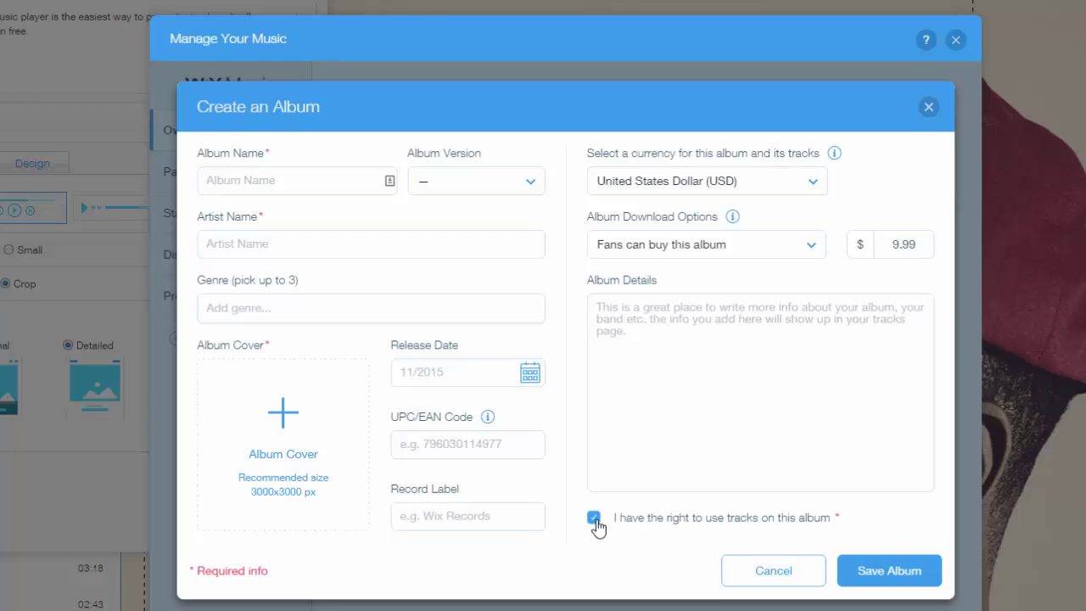
click(595, 521)
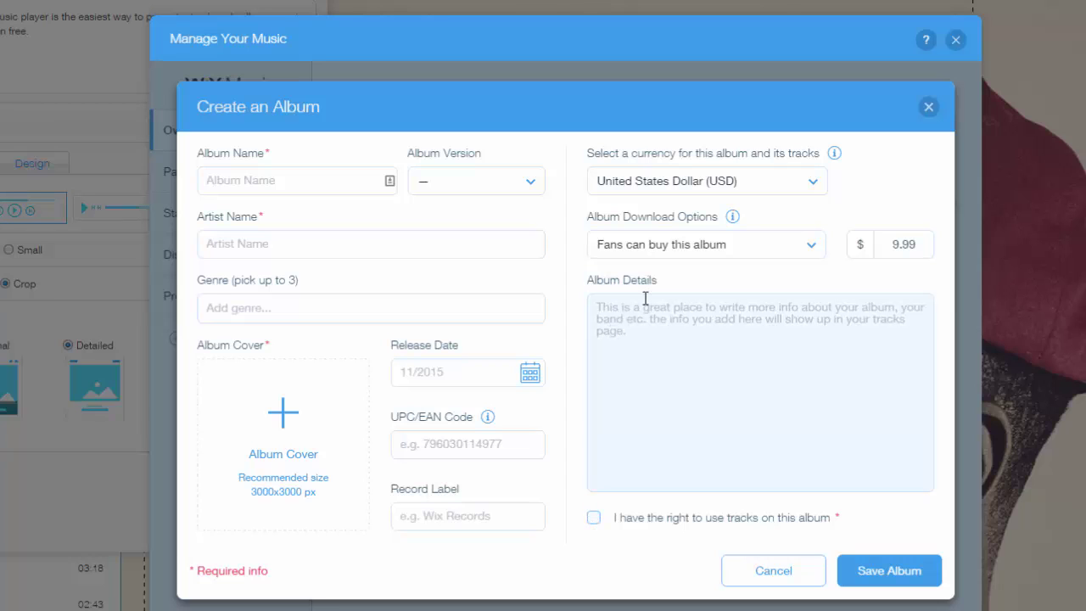
click(751, 260)
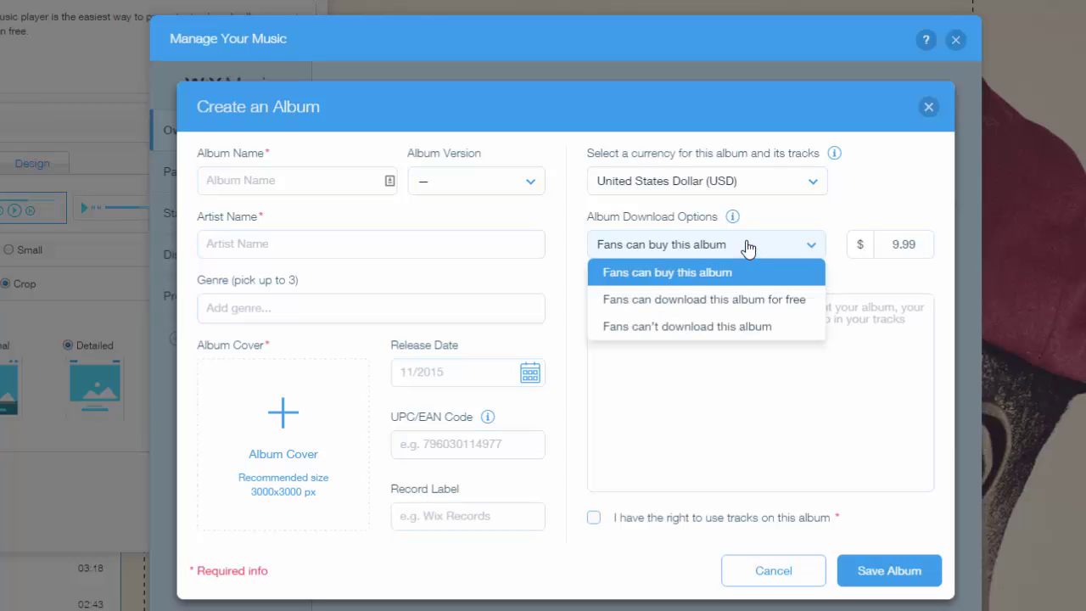
click(747, 247)
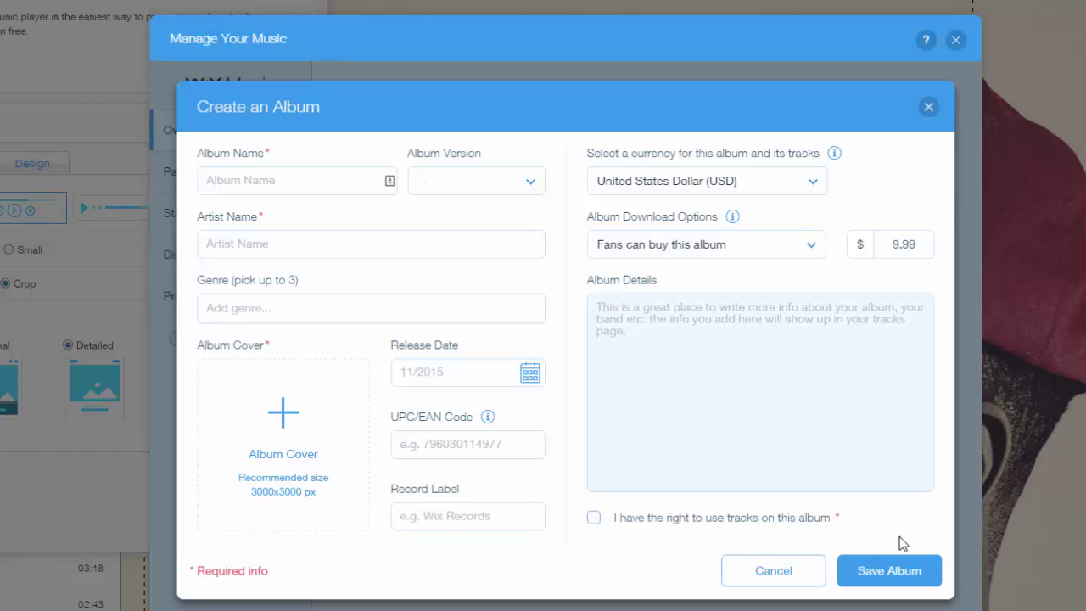
click(786, 575)
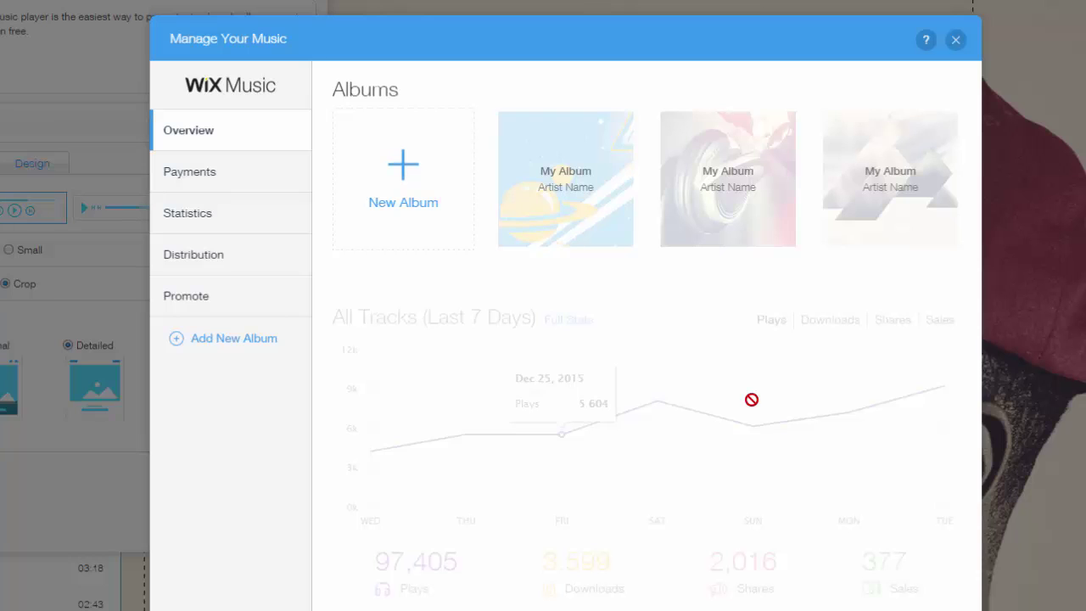
Step: Show the Payments page with PayPal connection, email language and sale notification settings
click(228, 178)
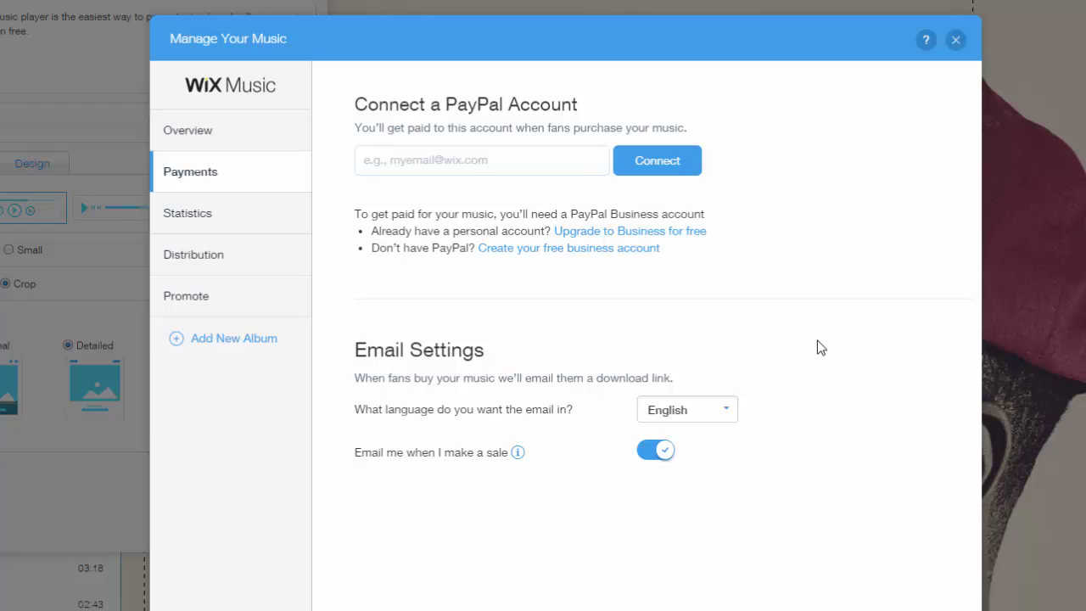
Step: Compare the Quick View and Advanced View statistics, then go to the Distribution page
click(212, 229)
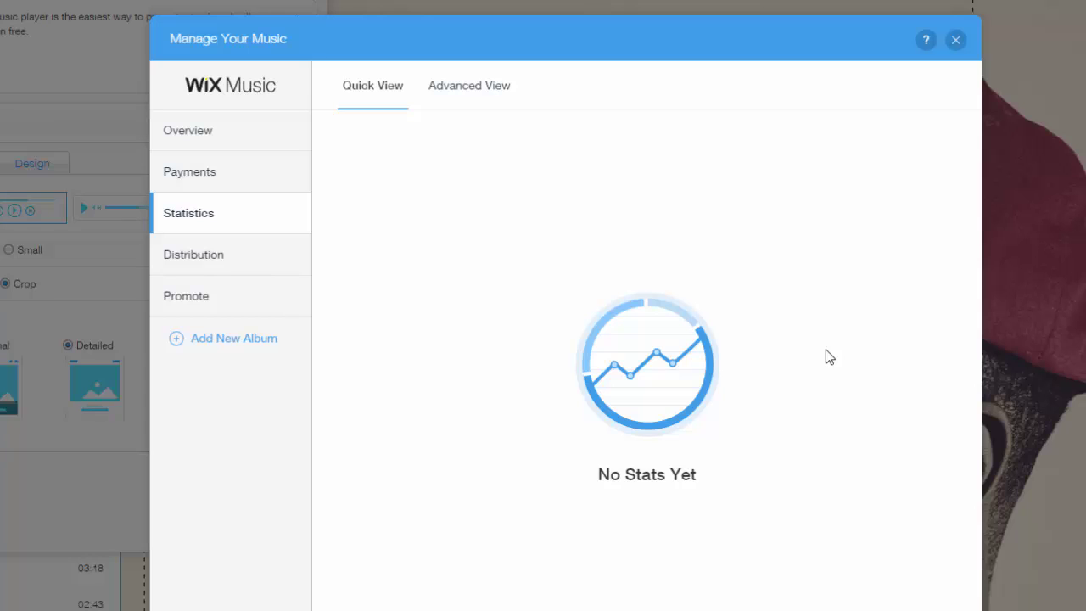
click(475, 107)
click(377, 101)
click(468, 95)
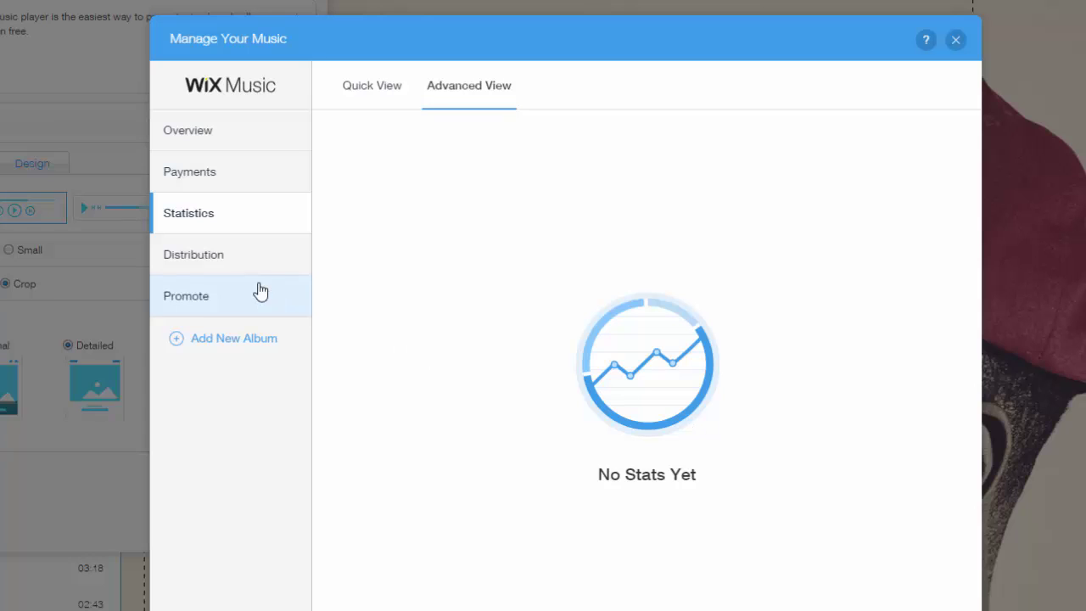
click(303, 252)
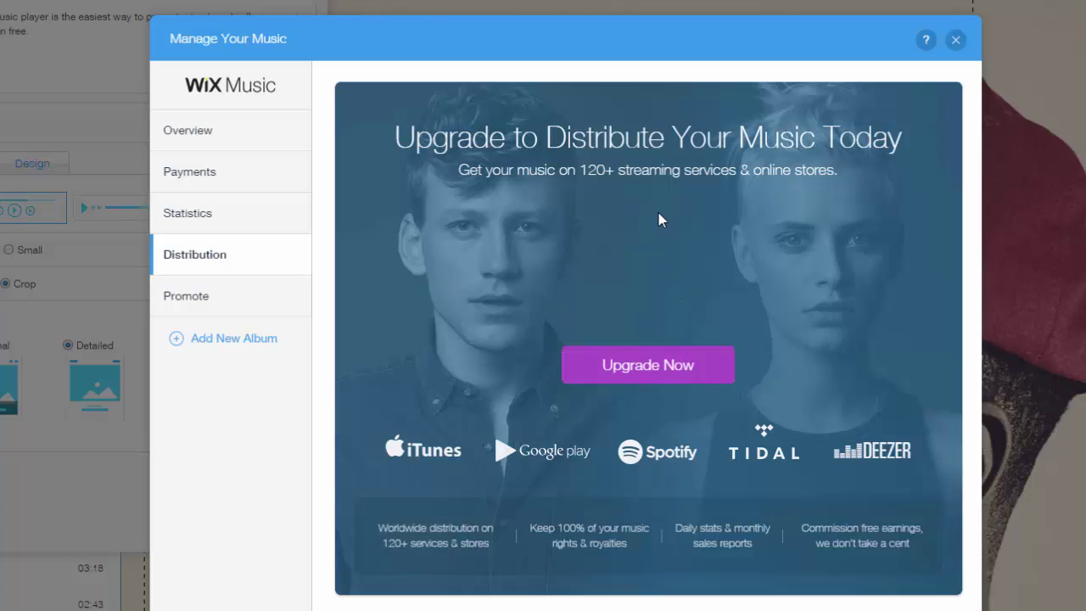
Step: Check the Upgrade Now offer for distribution, then open the Promote page's ShoutOut templates
click(650, 371)
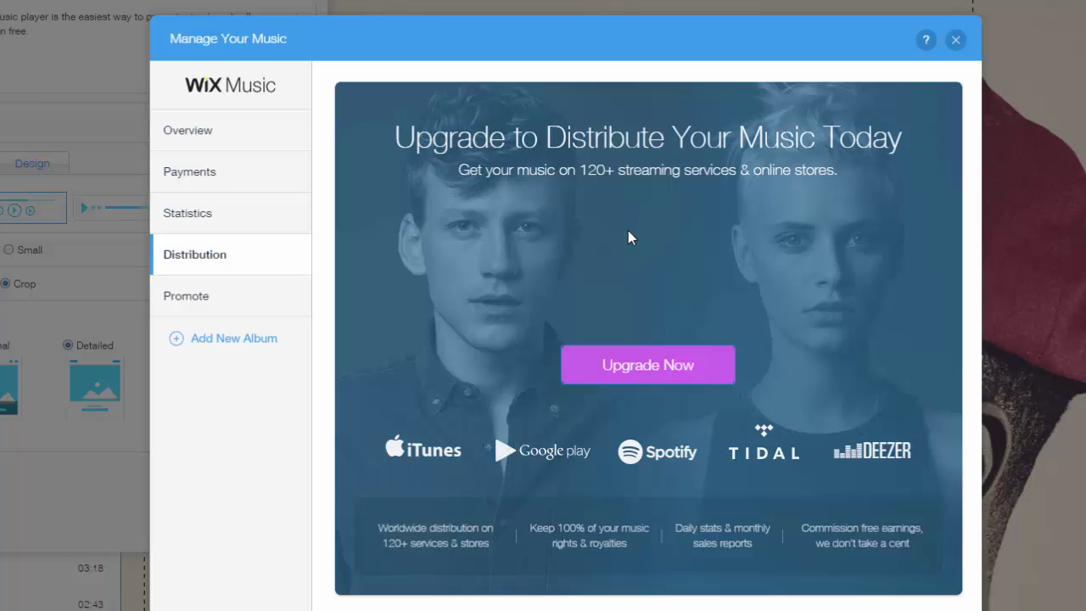
click(223, 301)
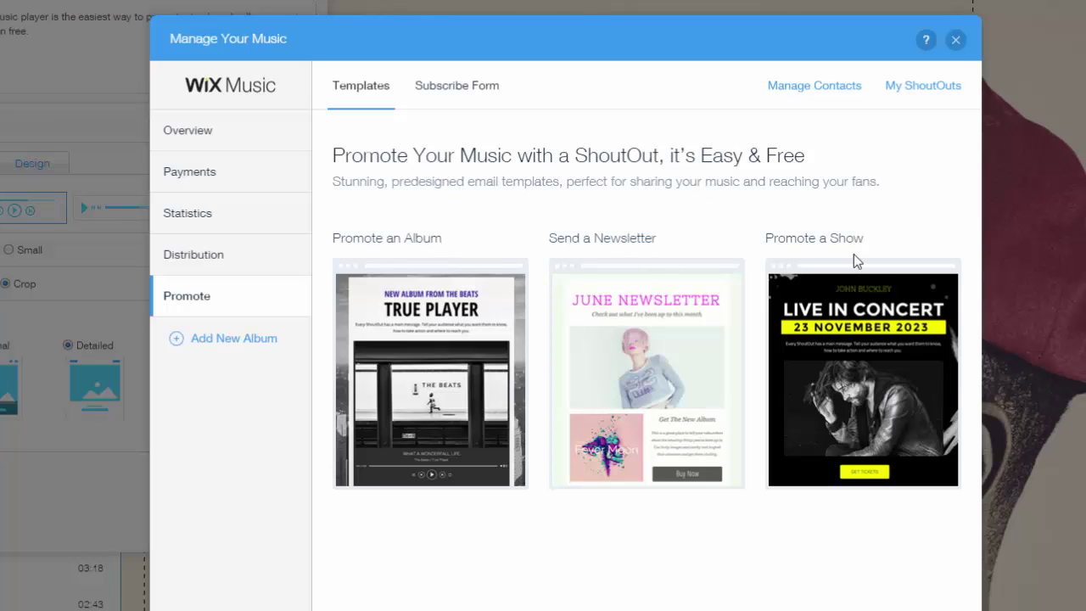
Step: Head for the close button of the Manage Your Music window, still on the Promote page
mouse_move(902, 328)
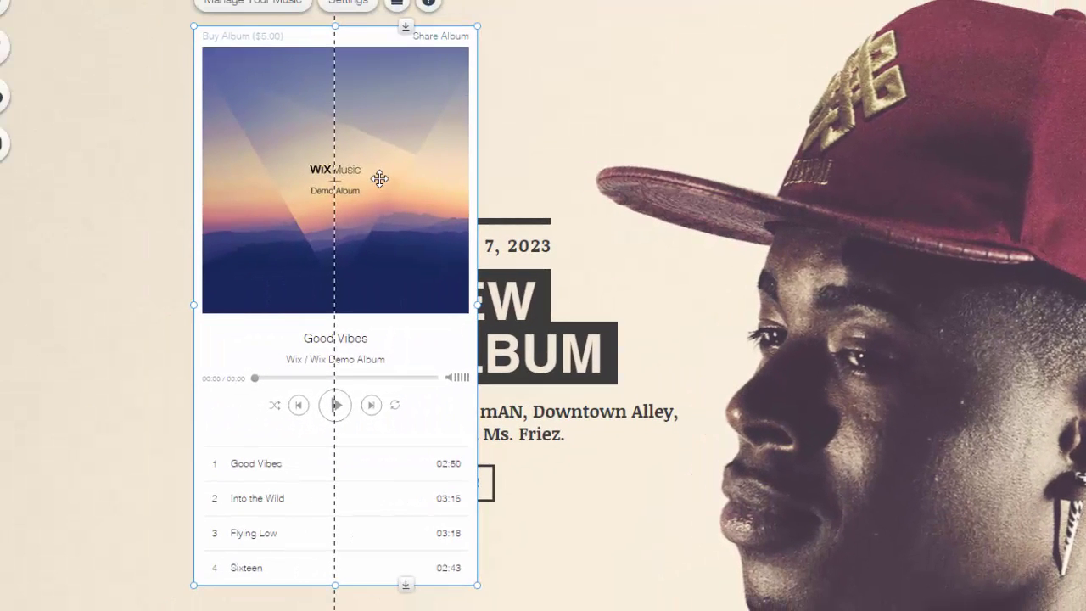
Step: In the player's settings, try Track Actions as icons then dropdown, and view Design and Layouts
double_click(365, 173)
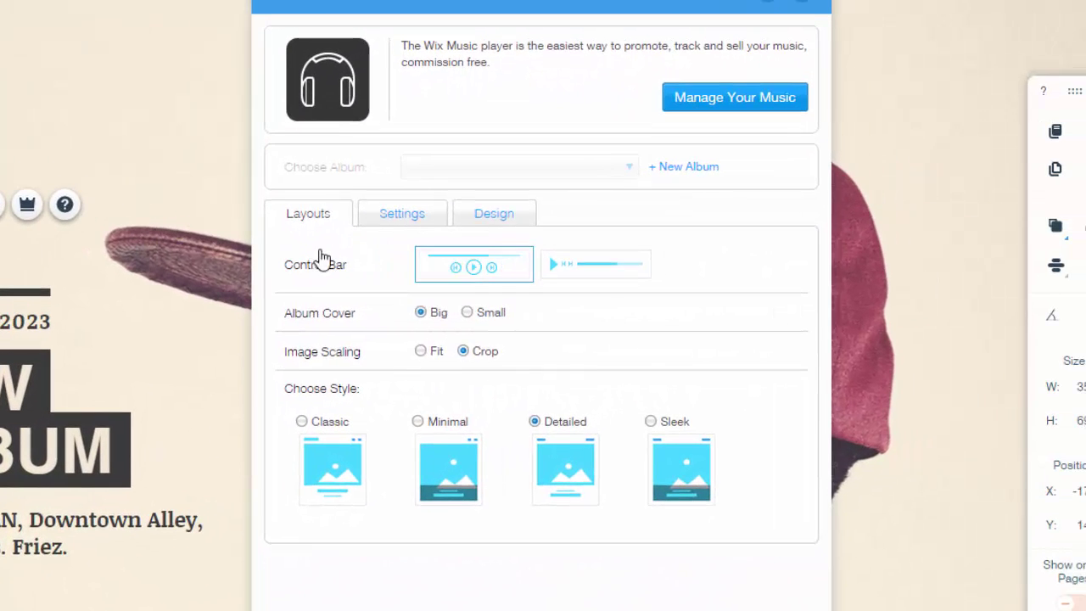
click(417, 221)
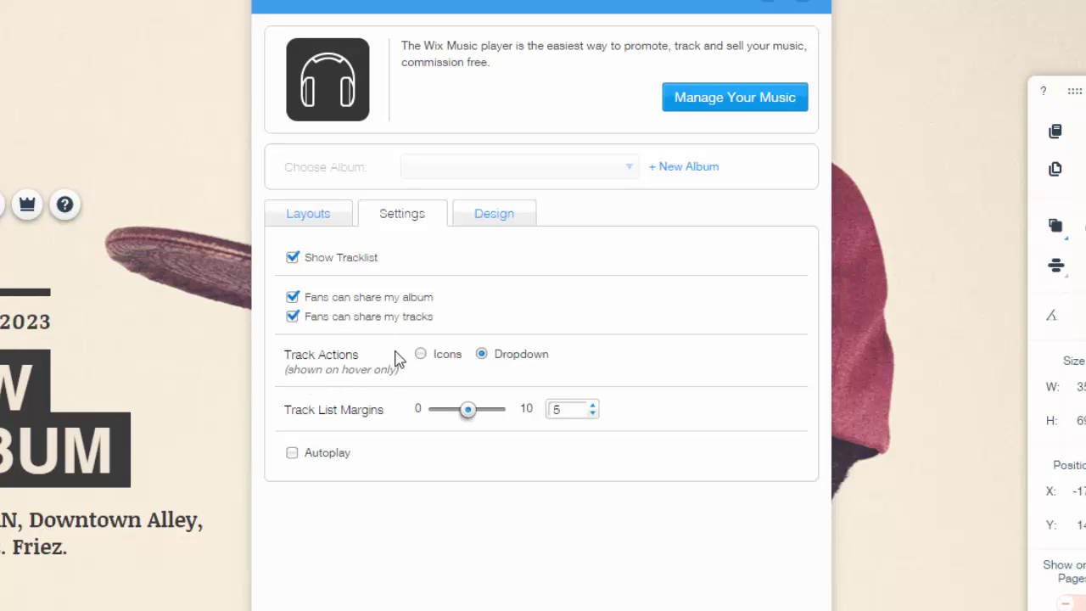
click(421, 353)
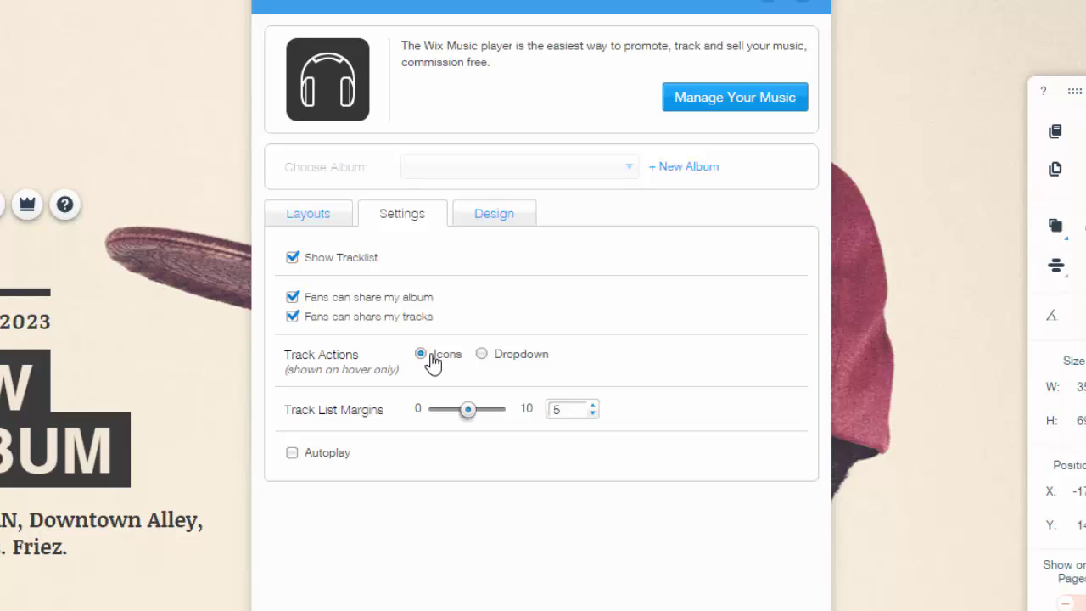
click(485, 360)
click(504, 222)
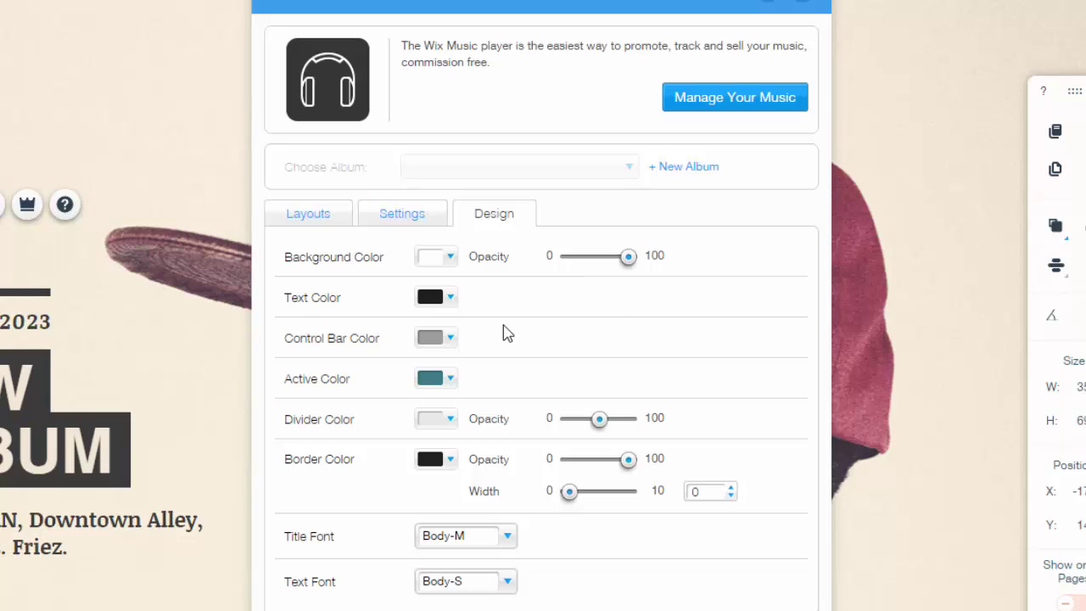
click(302, 215)
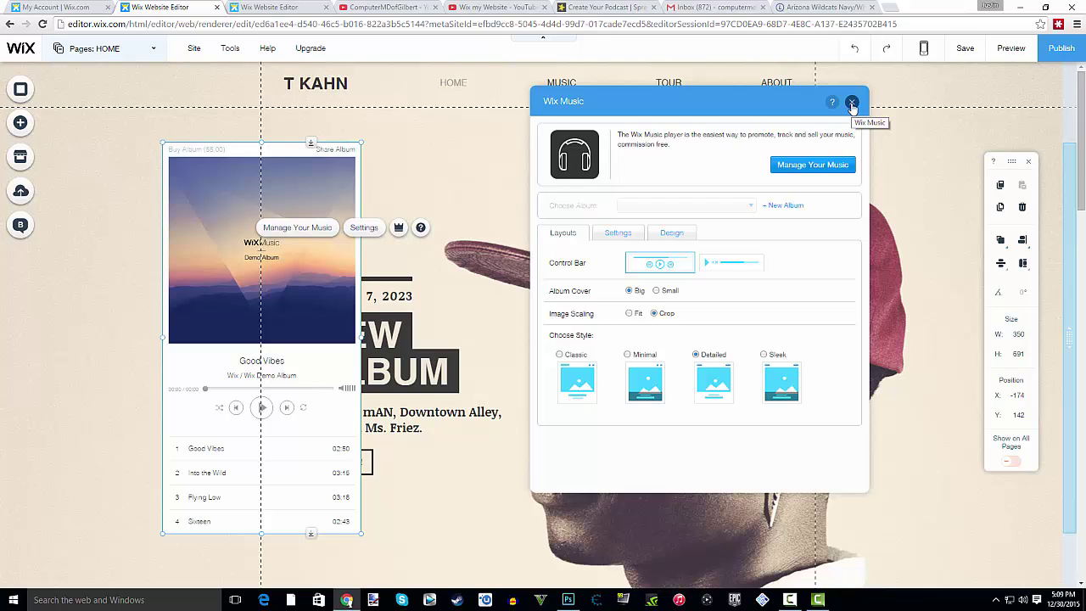
Step: Close the player's settings panel and delete the selected Wix Music player
click(852, 103)
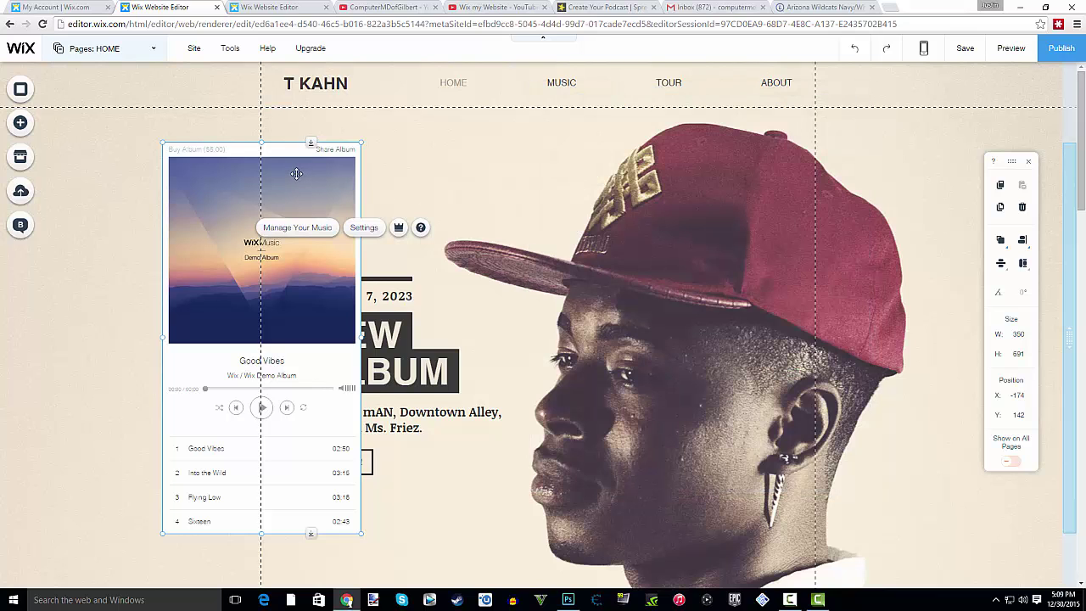
key(Delete)
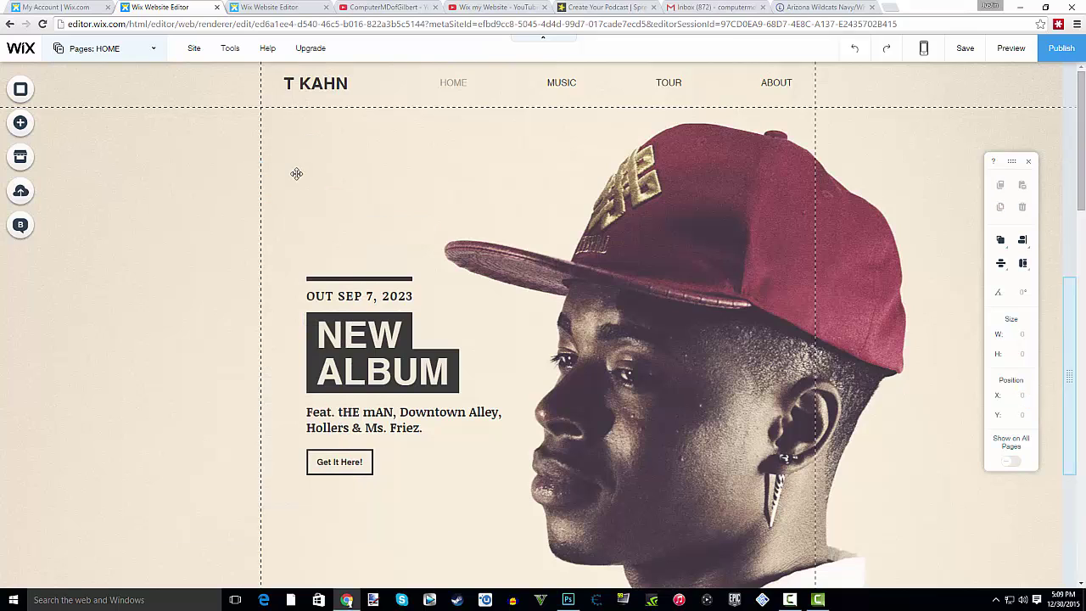